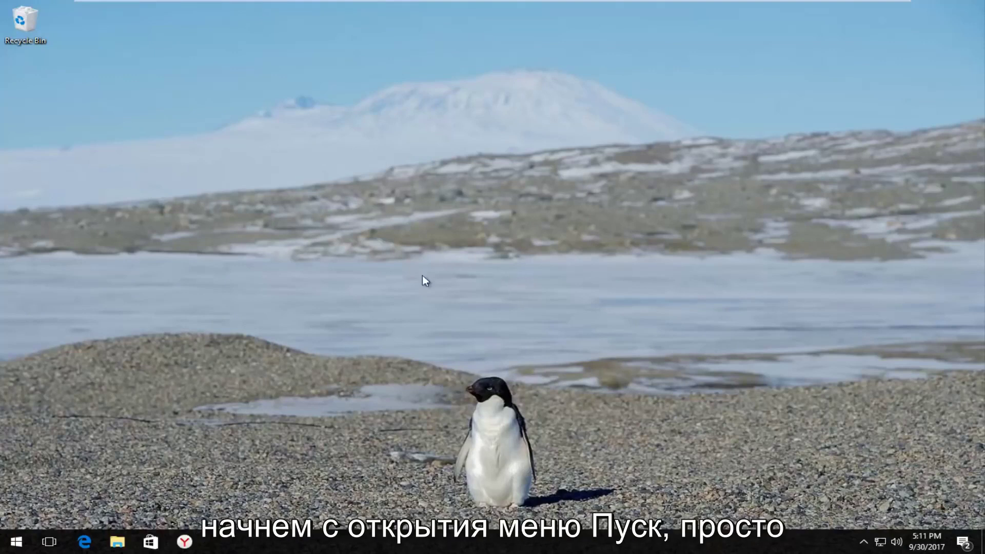
Search 'control panel' from the Start menu and open Control Panel.
{"action": "left_click", "coordinate": [16, 541]}
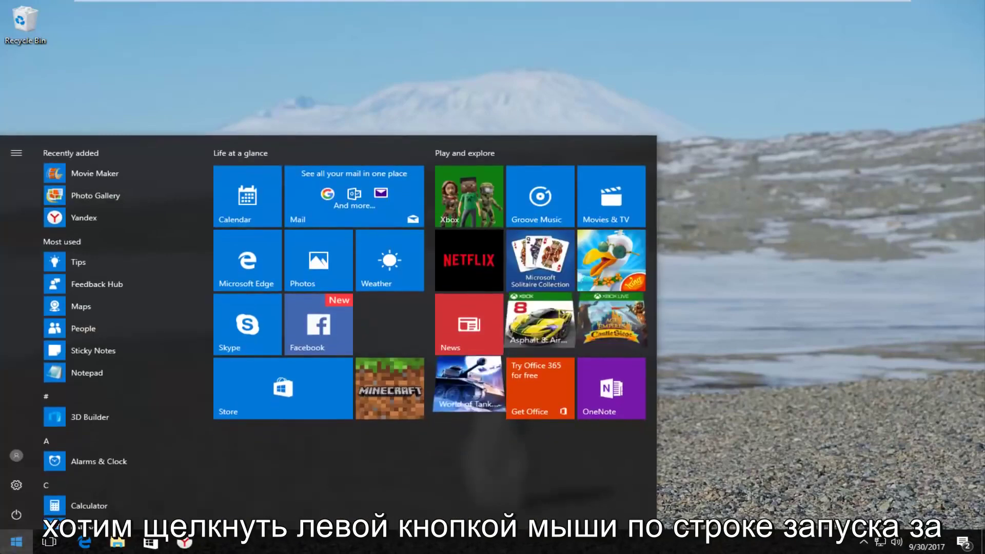
{"action": "type", "text": "control panel"}
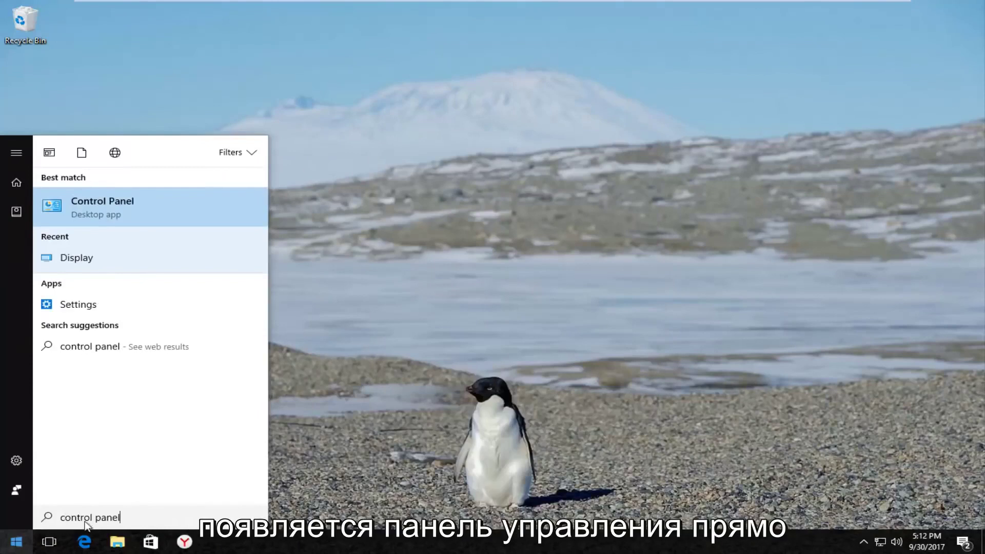
{"action": "left_click", "coordinate": [85, 206]}
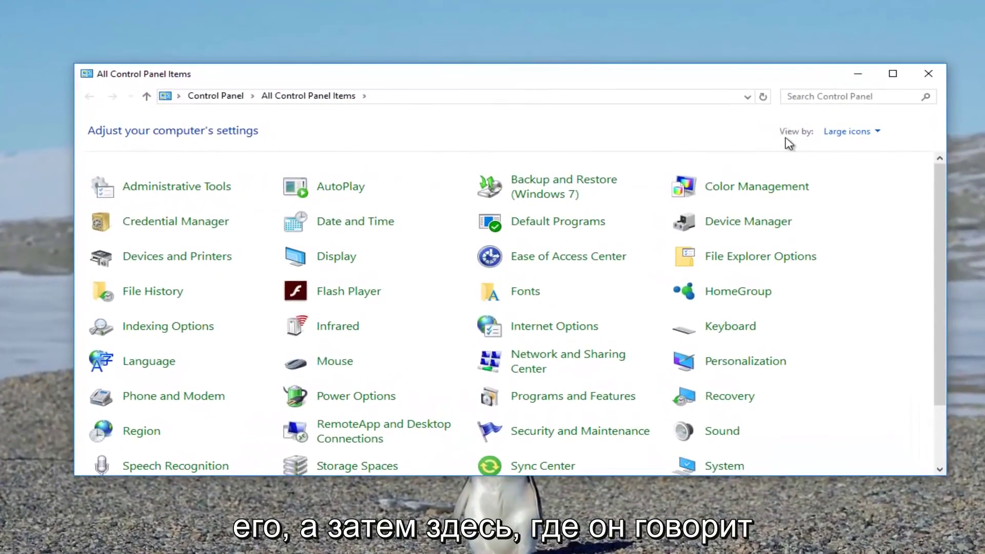
{"action": "left_click", "coordinate": [869, 132]}
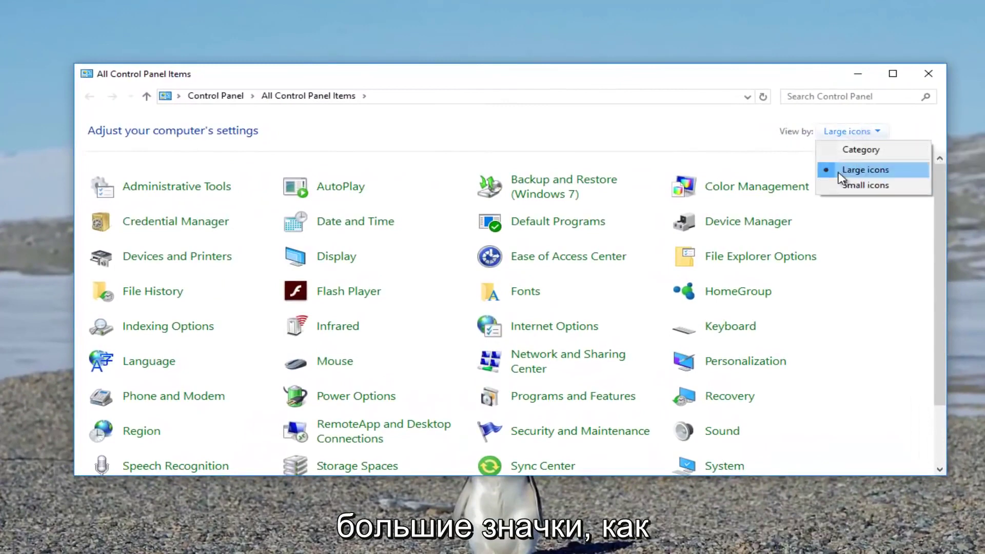
{"action": "left_click", "coordinate": [841, 171]}
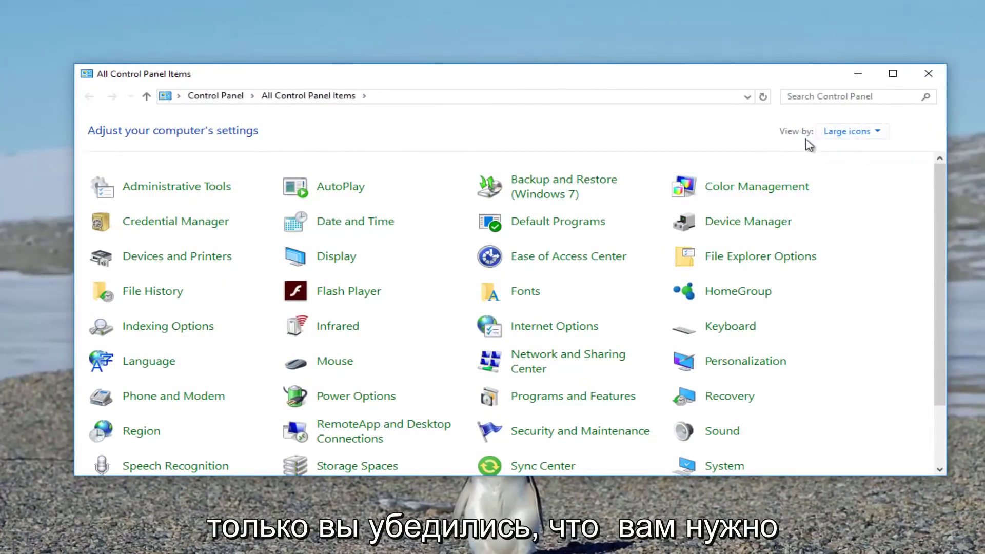
Open the Display item from All Control Panel Items.
{"action": "left_click", "coordinate": [329, 262]}
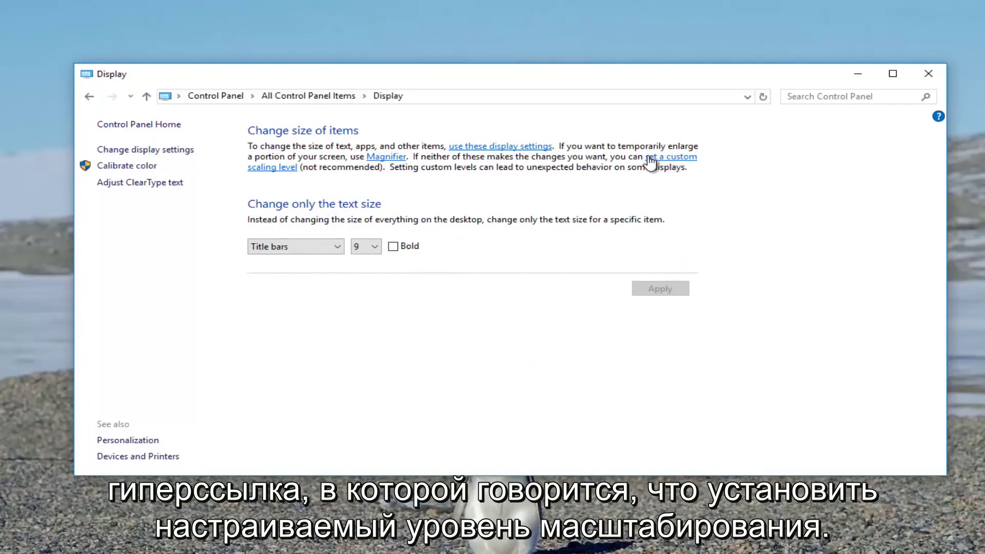
Scale items to 150% of normal size in Custom sizing options.
{"action": "left_click", "coordinate": [265, 175]}
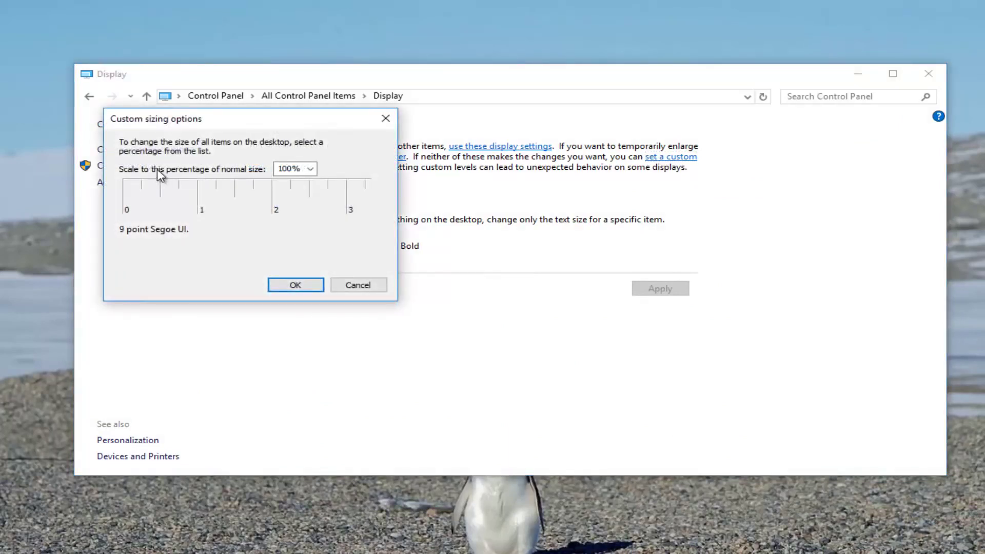
{"action": "left_click", "coordinate": [311, 169]}
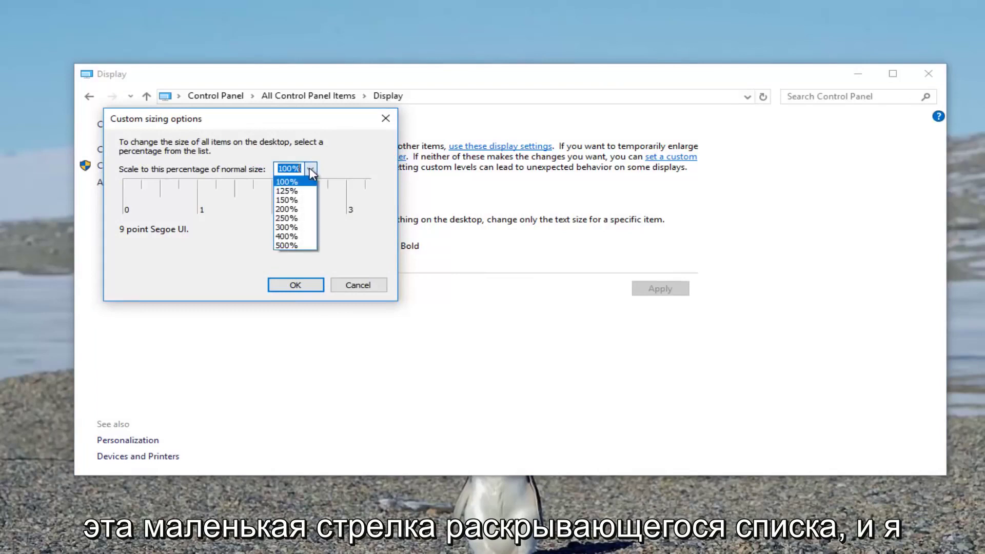
{"action": "left_click", "coordinate": [283, 199]}
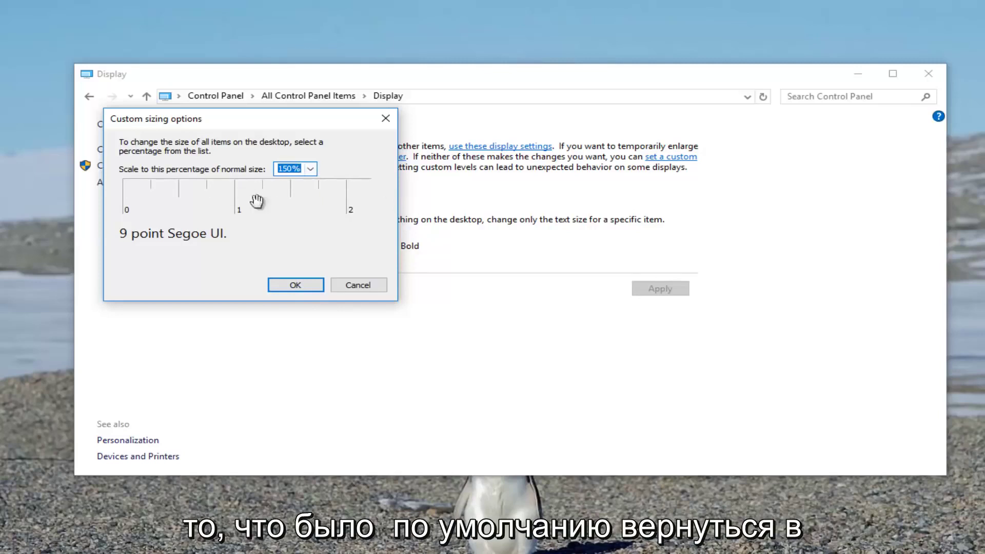
Switch the Custom sizing options percentage back to 100%.
{"action": "left_click", "coordinate": [312, 168]}
{"action": "left_click", "coordinate": [292, 179]}
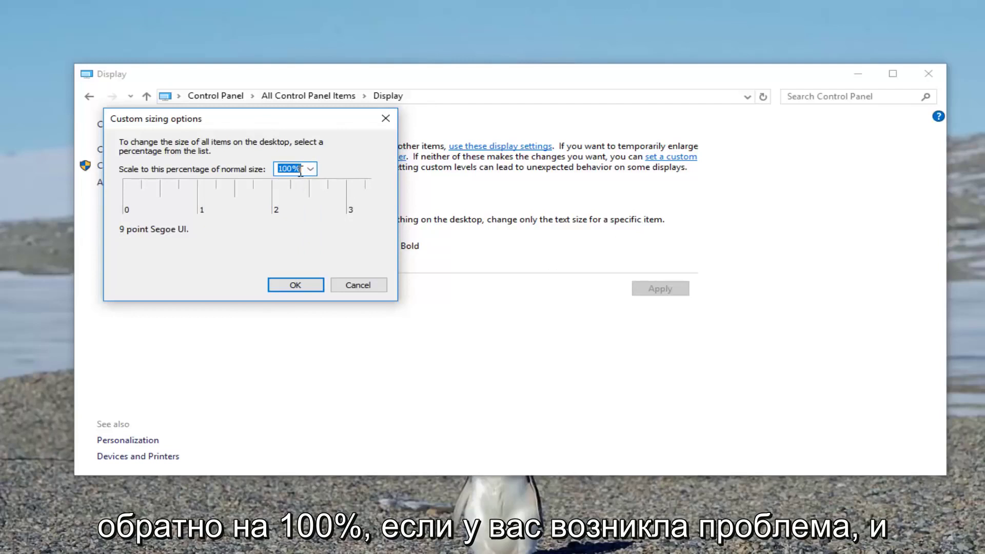